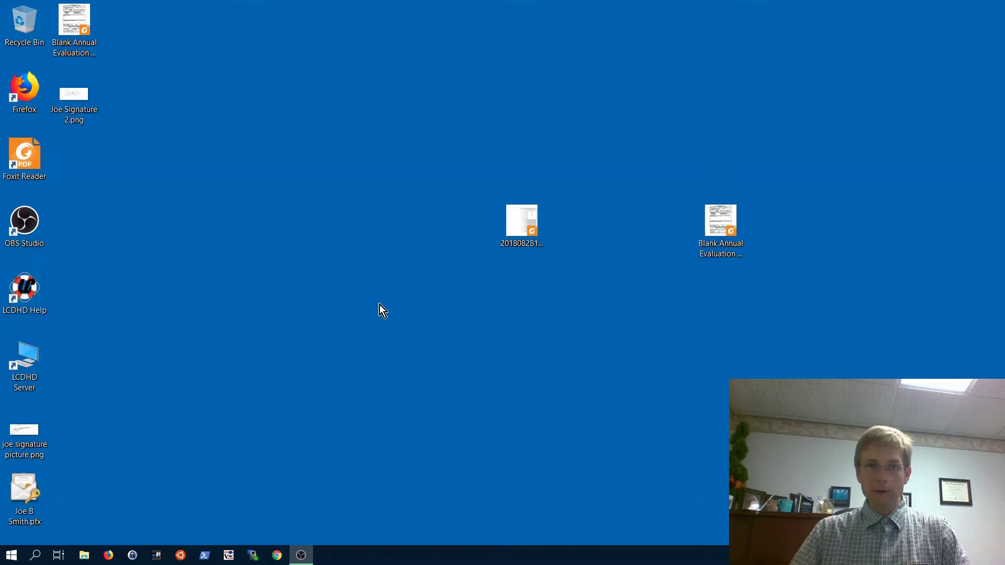
- Copy the .pfx digital ID file and paste a duplicate onto the Desktop
click(37, 492)
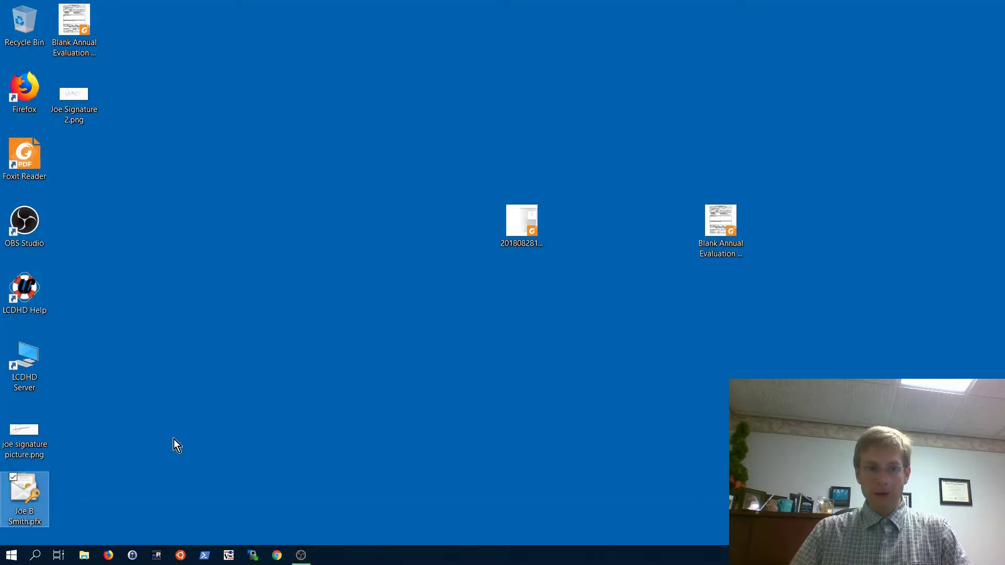
right_click(40, 494)
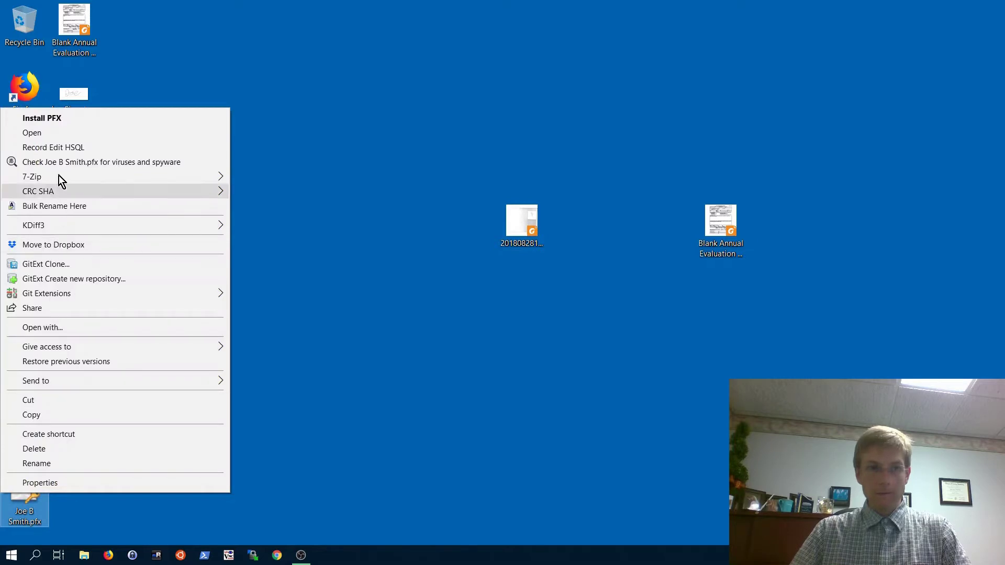
click(32, 414)
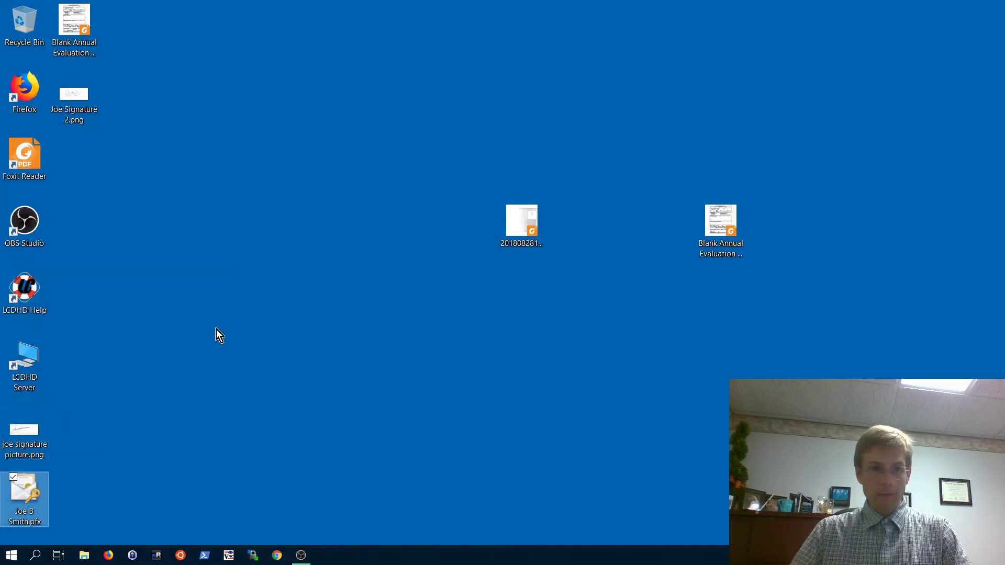
right_click(181, 284)
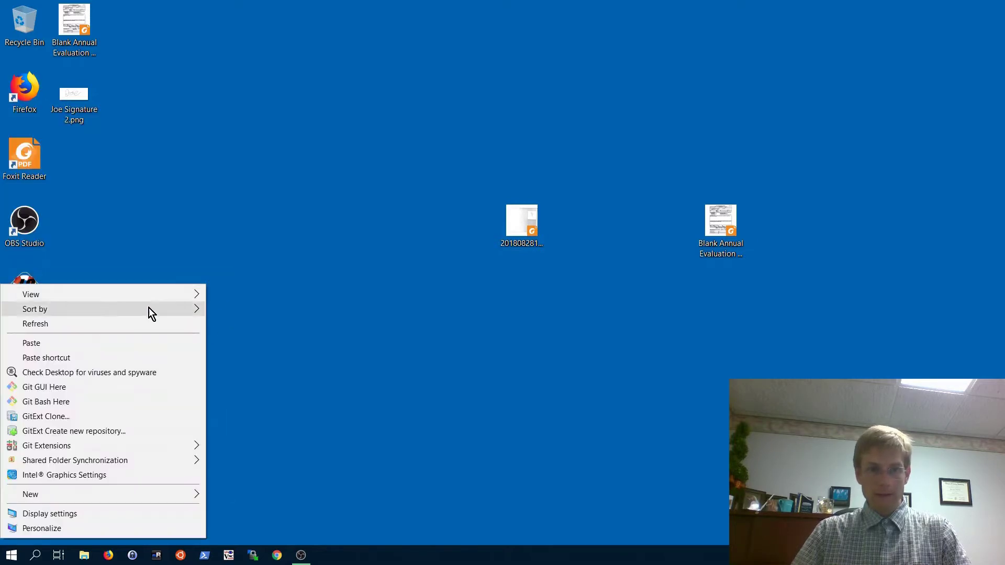
click(70, 341)
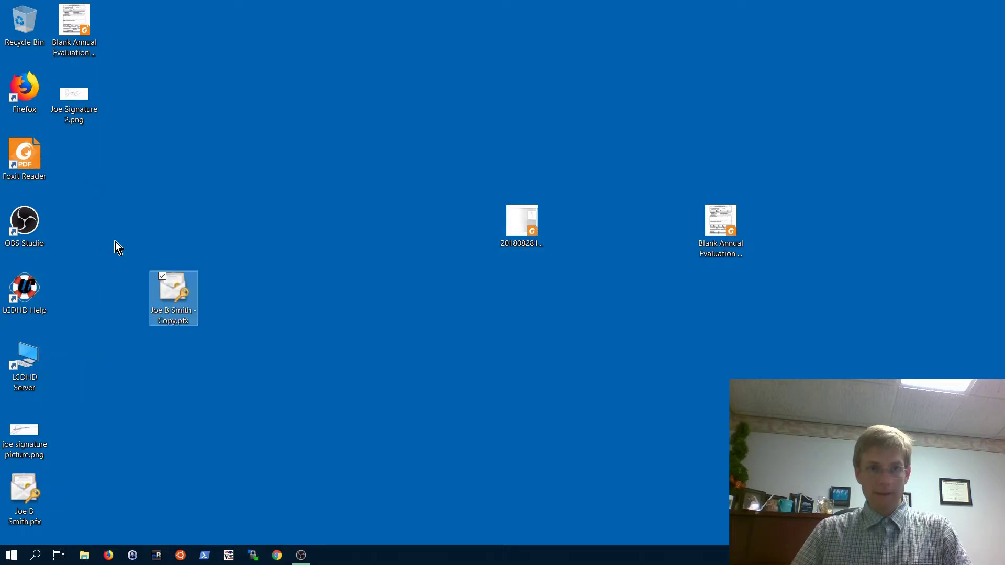
- Rename the duplicate by inserting 'Permanent' before 'Copy', then launch Foxit Reader
click(178, 323)
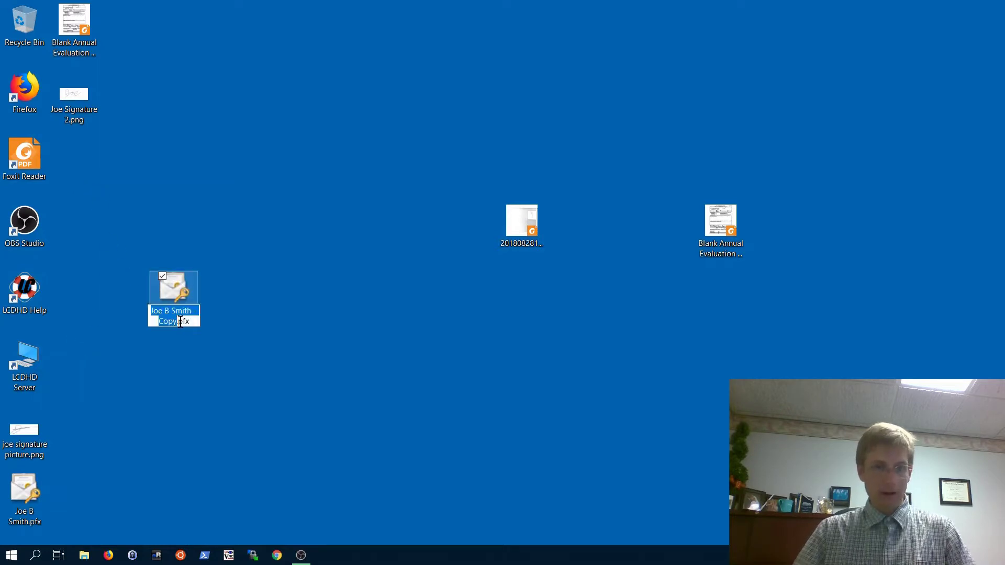
click(158, 321)
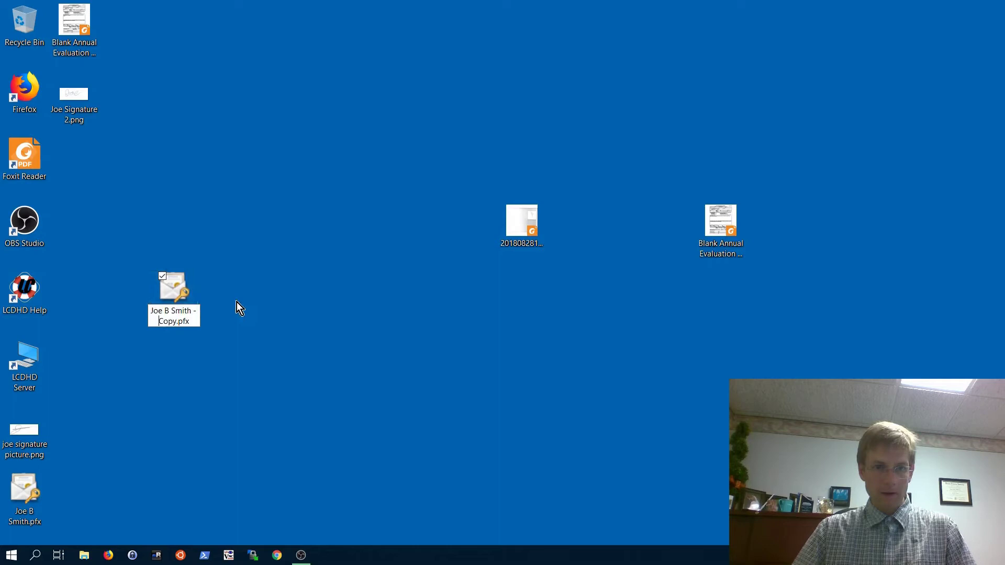
text(Permanent)
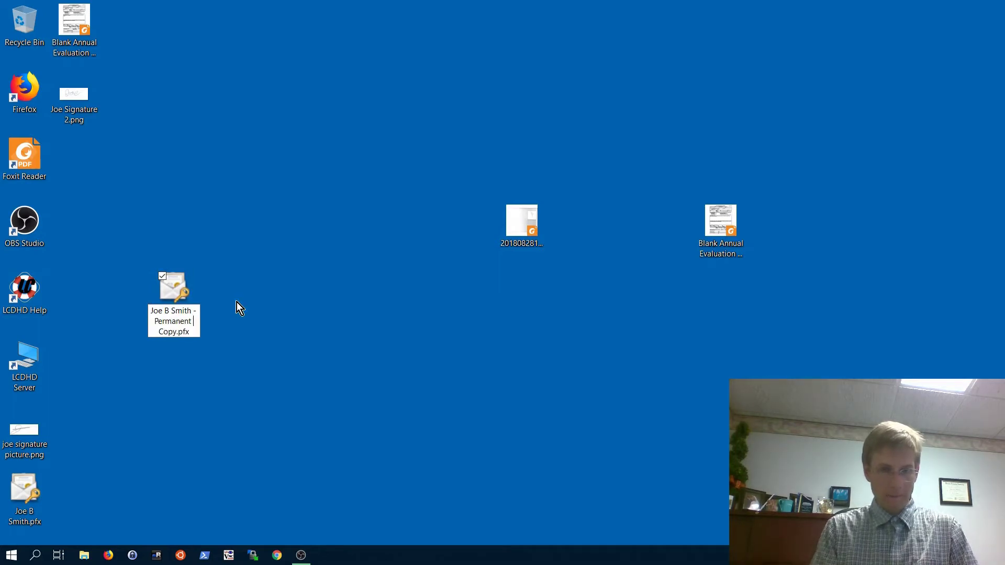
key(Return)
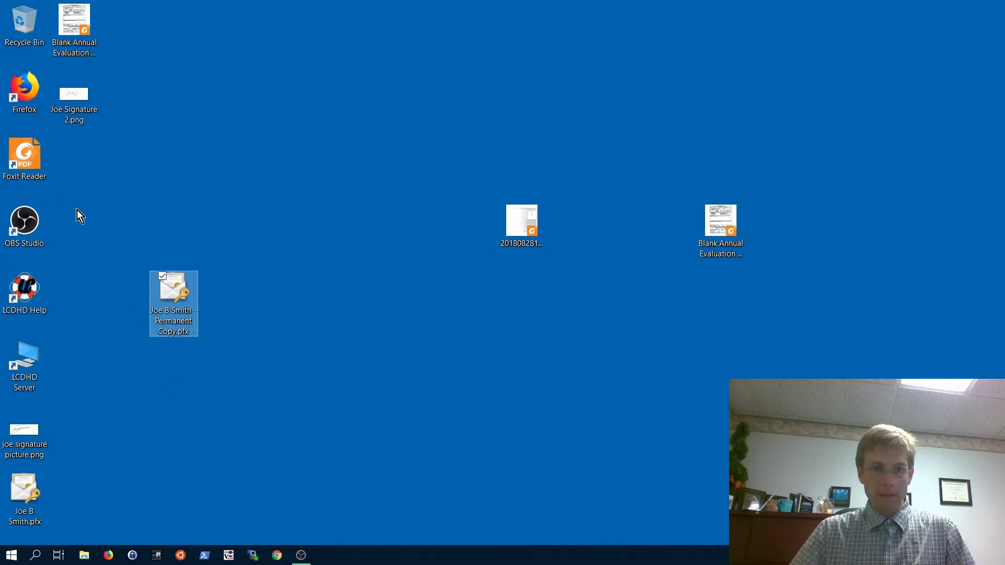
click(43, 170)
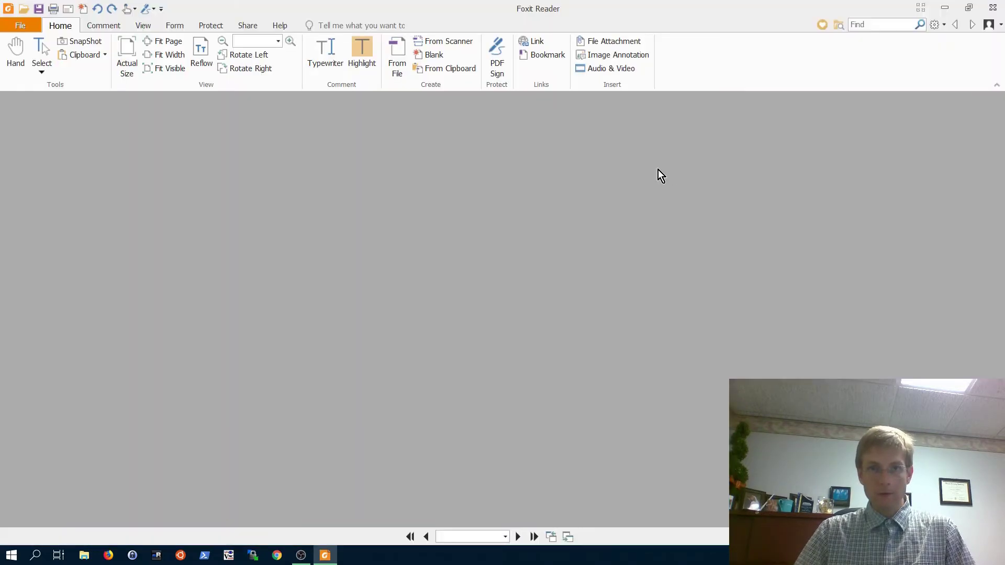
- Remove the Digital ID File entry under Protect > Digital IDs, confirming with its password
click(211, 27)
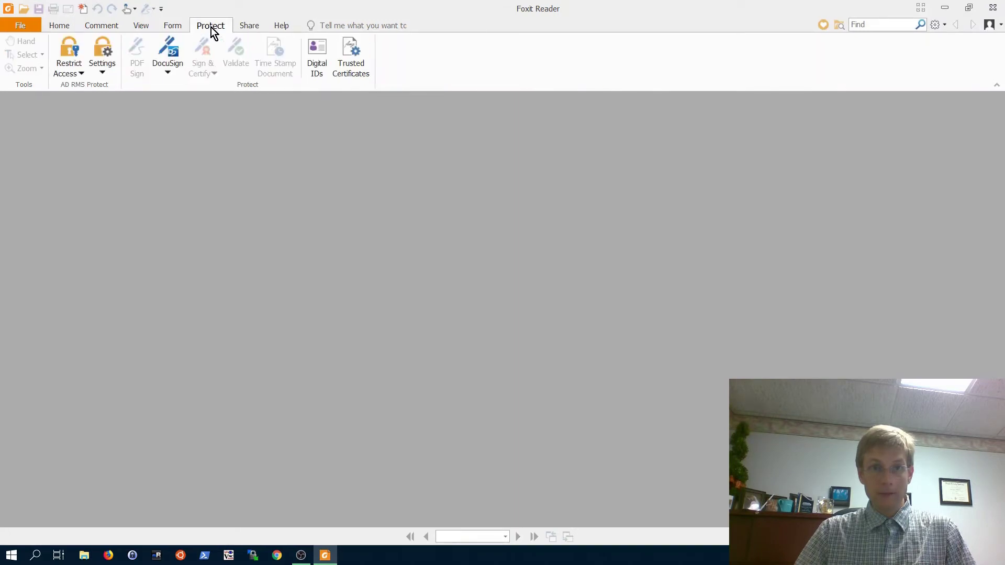
click(325, 68)
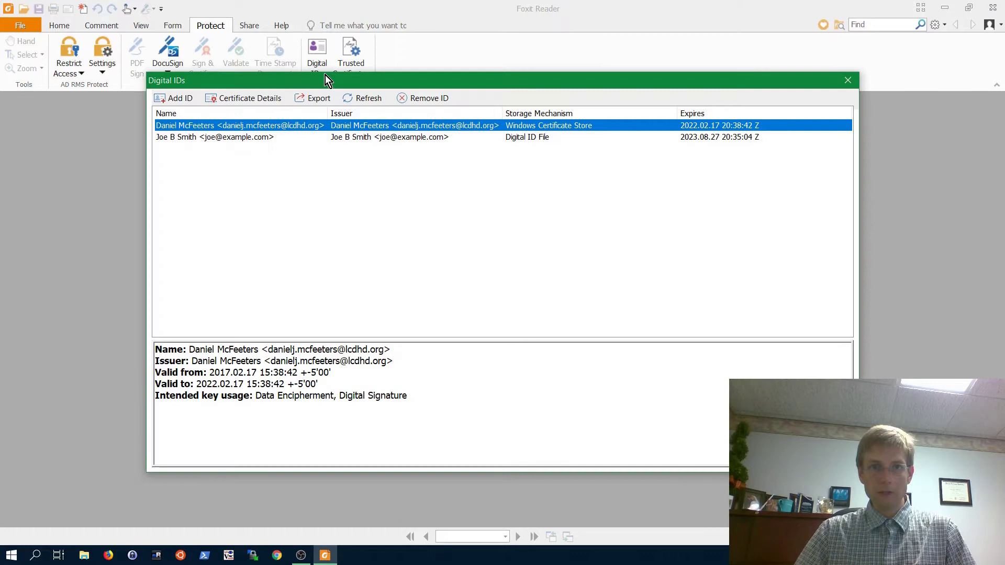
click(208, 139)
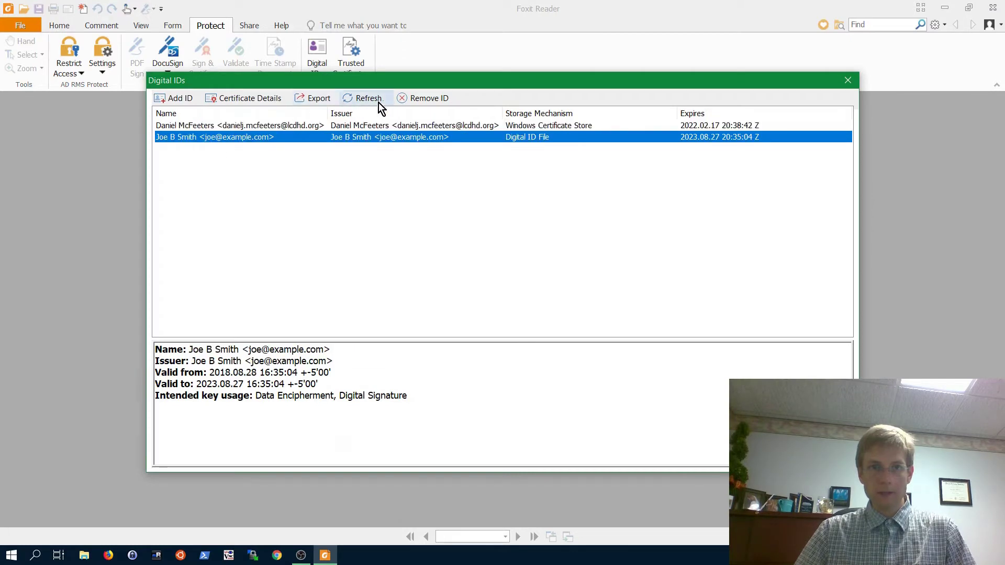
click(436, 100)
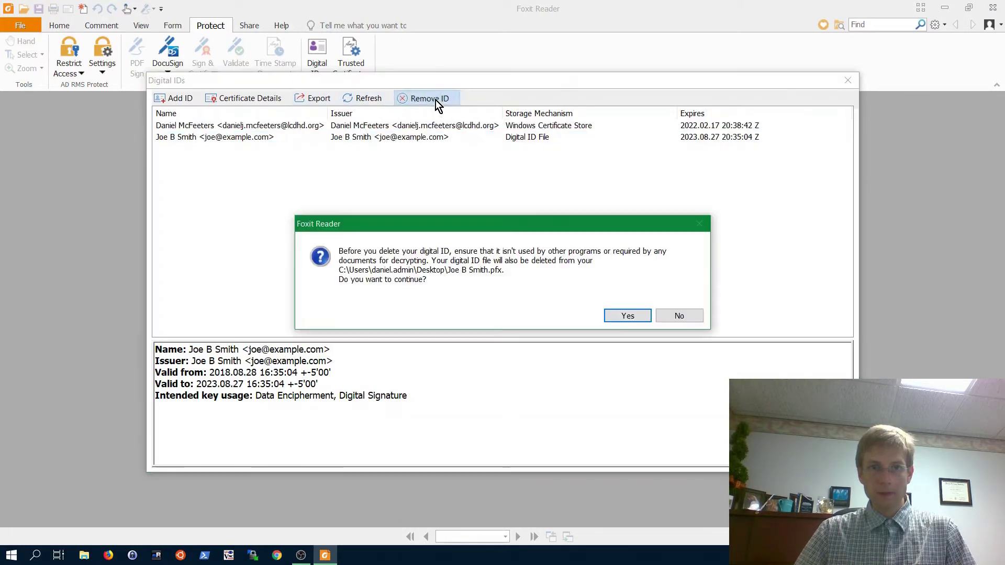
click(629, 315)
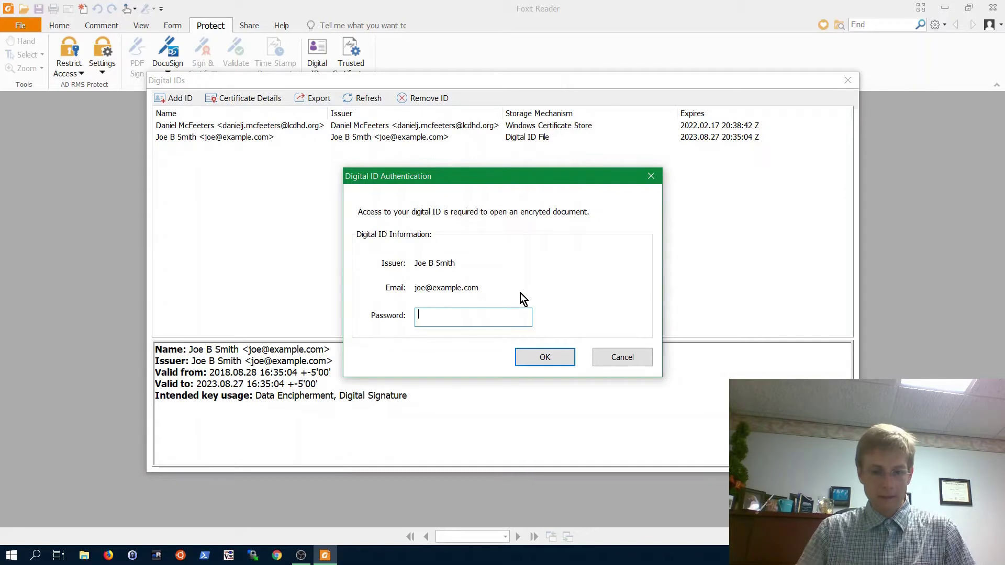
text(•••••••)
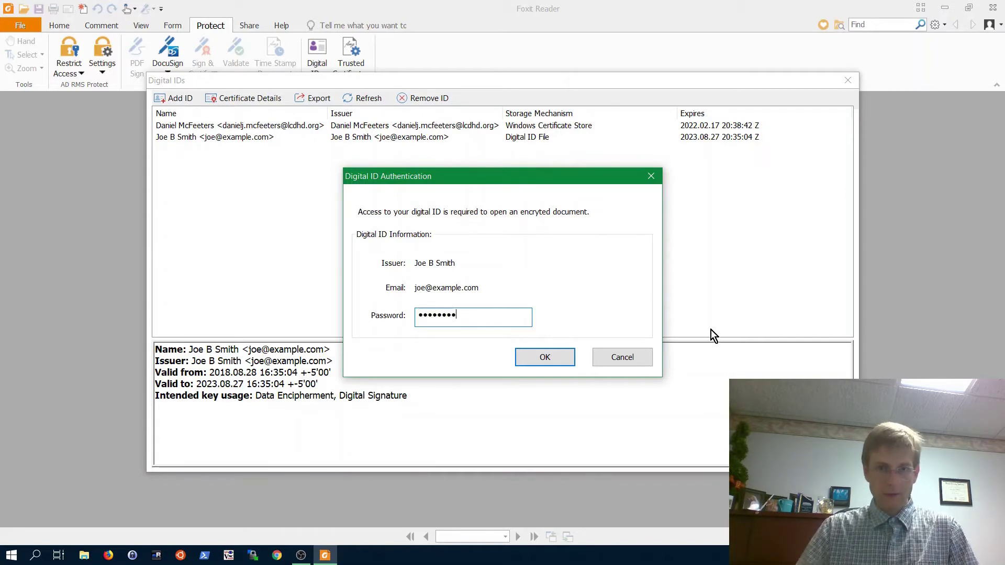
click(551, 359)
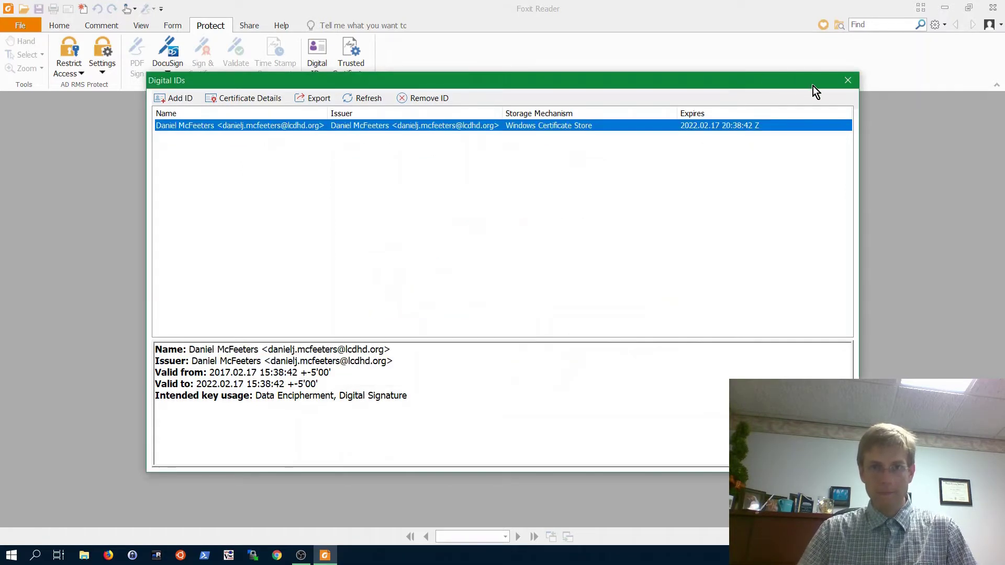
click(846, 81)
- Close Foxit Reader and open the Start button's right-click quick tools menu
click(1001, 10)
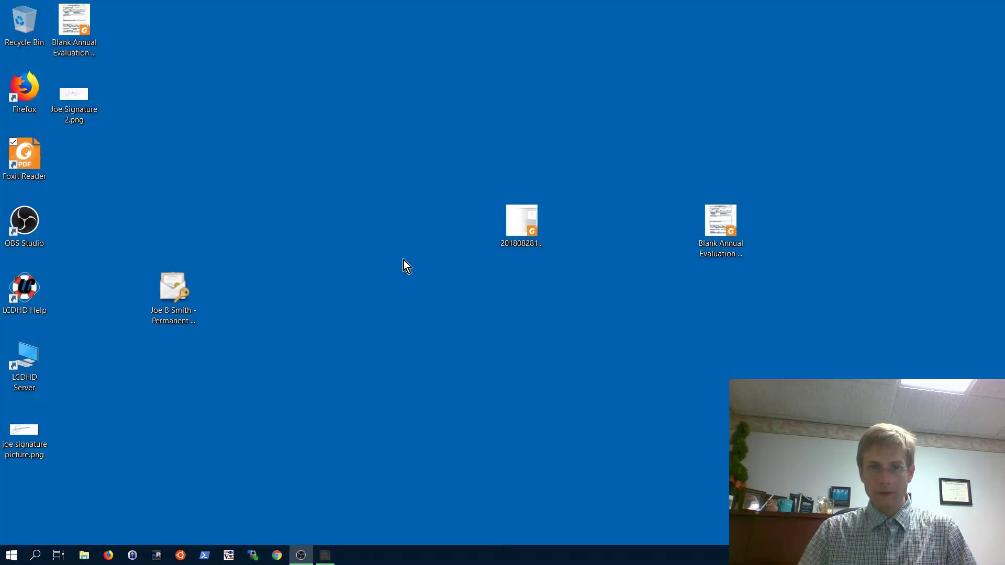
click(20, 502)
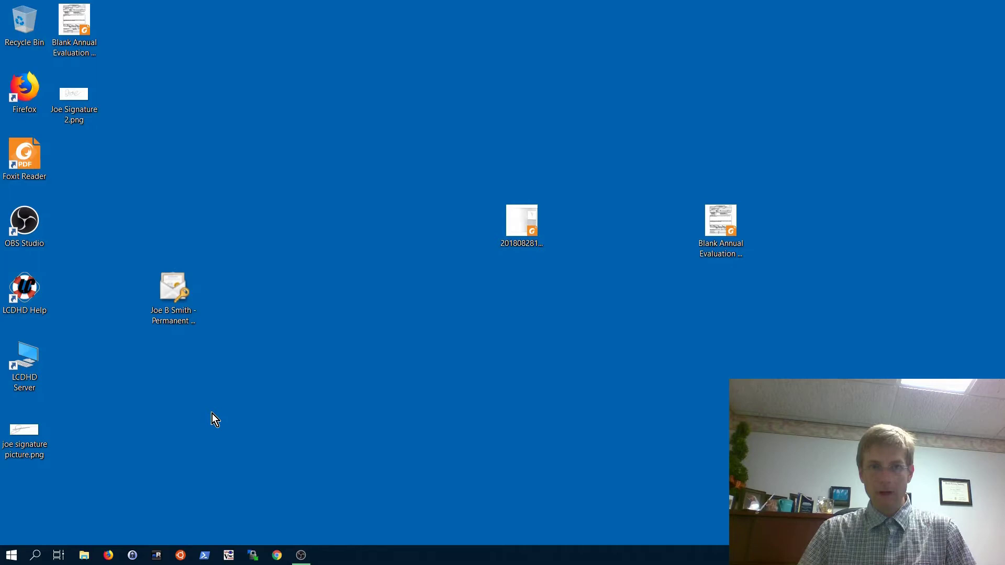
click(11, 555)
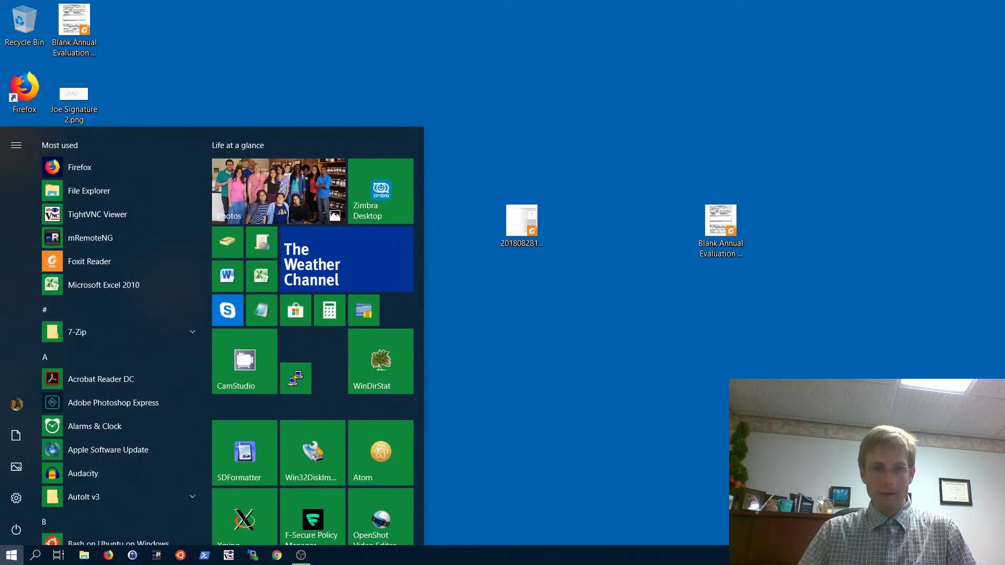
click(16, 556)
right_click(18, 556)
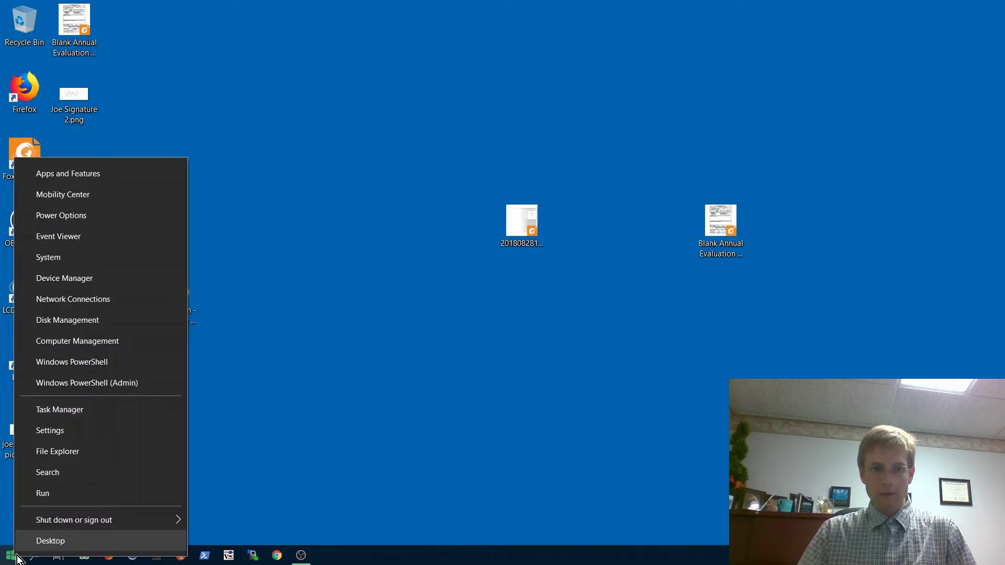
- Run certmgr.msc from the Run dialog to open the Certificates – Current User console
click(48, 497)
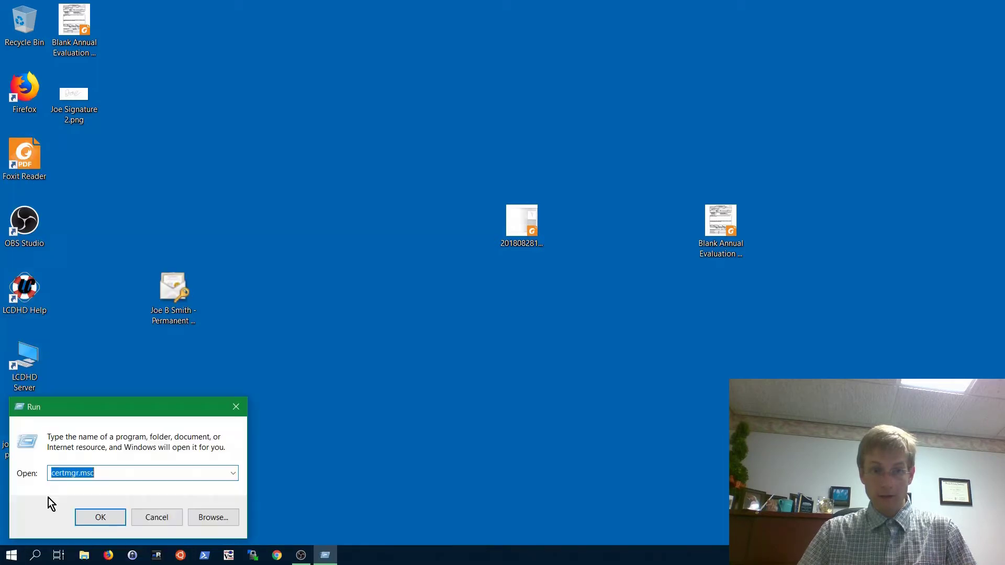
text(cert)
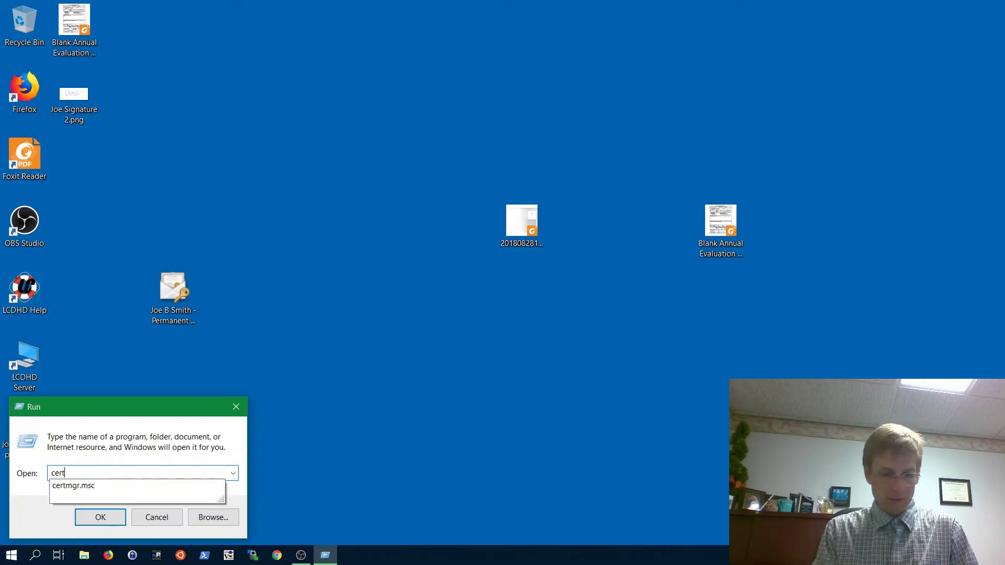
text(mgr.m)
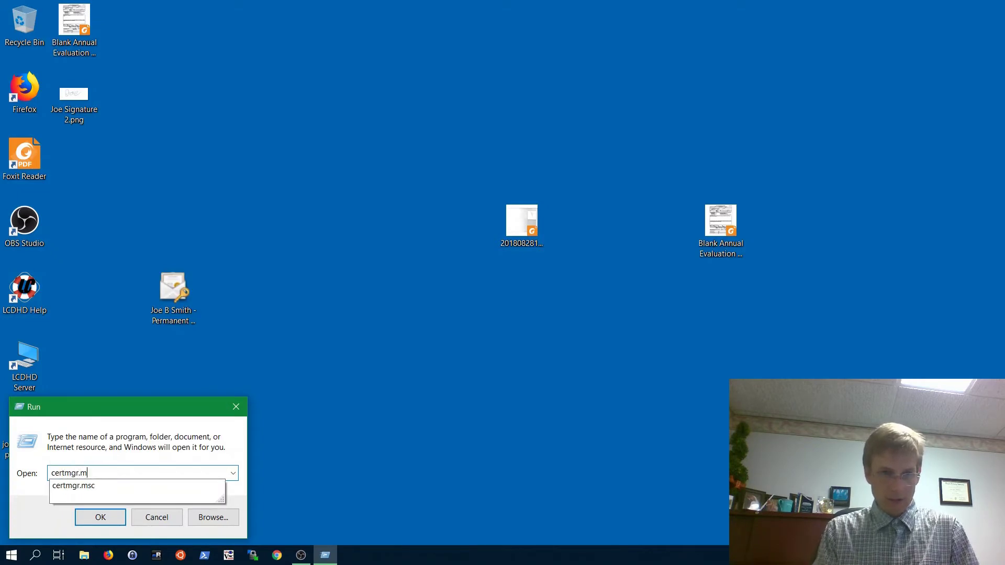
text(sc)
key(Return)
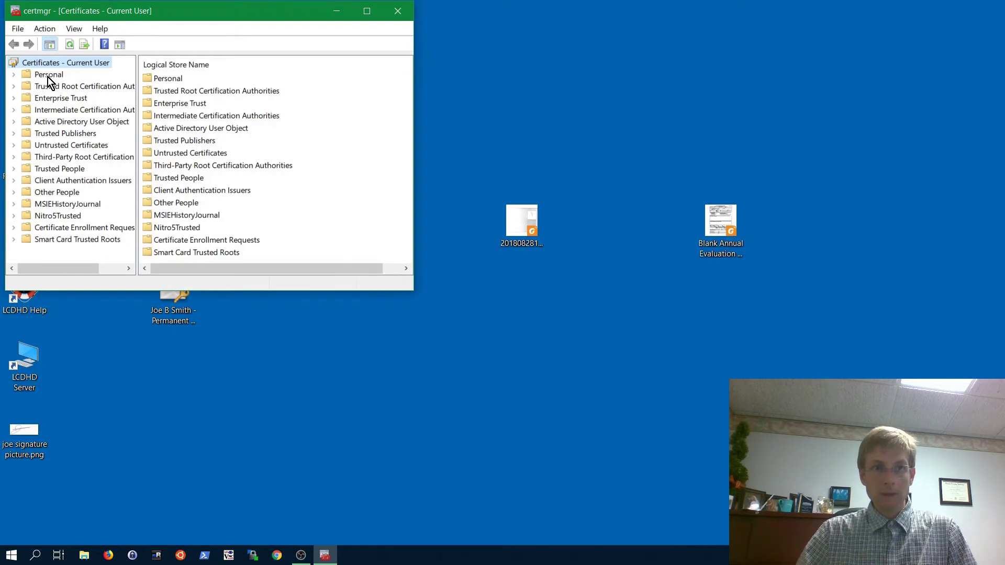
- Expand Personal, select its Certificates folder, and bring up its context menu
click(16, 76)
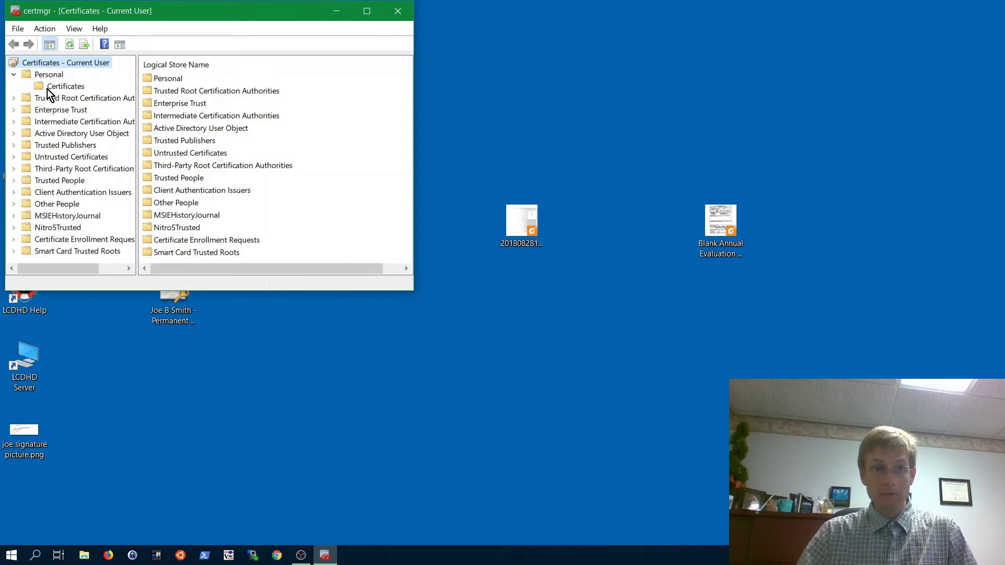
click(65, 86)
right_click(67, 86)
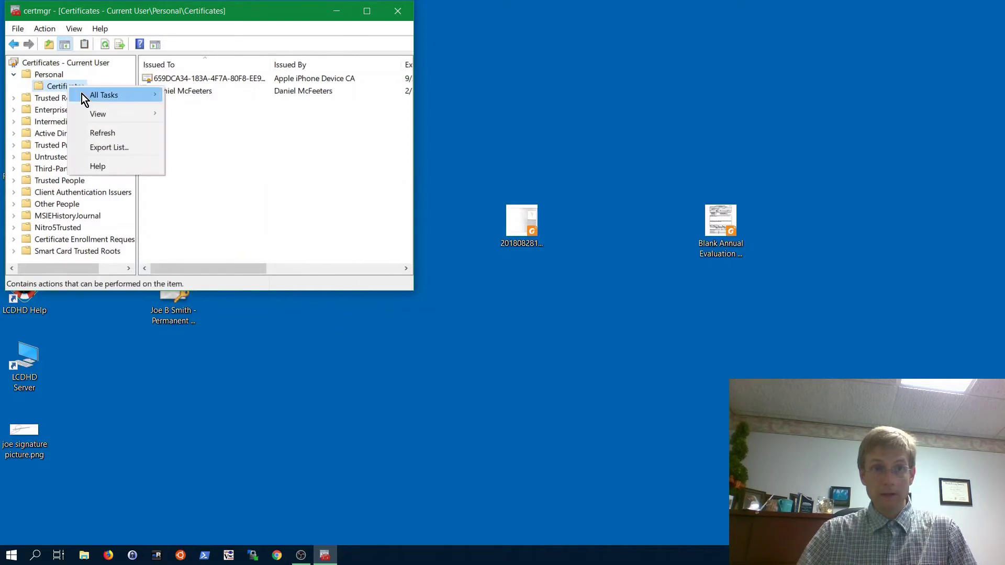
- Start the All Tasks > Import wizard and select the .pfx digital ID file
mouse_move(82, 93)
click(212, 110)
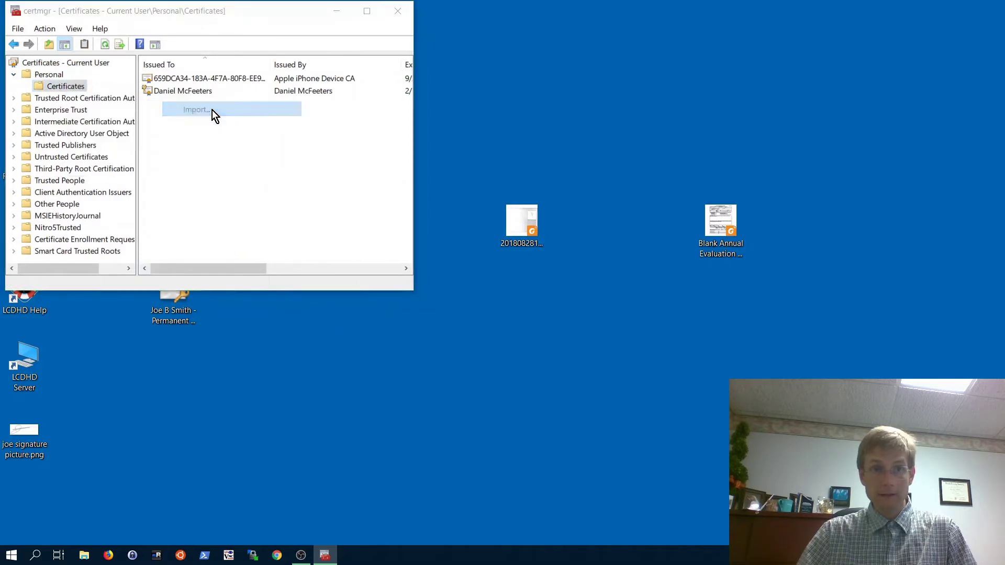
click(303, 347)
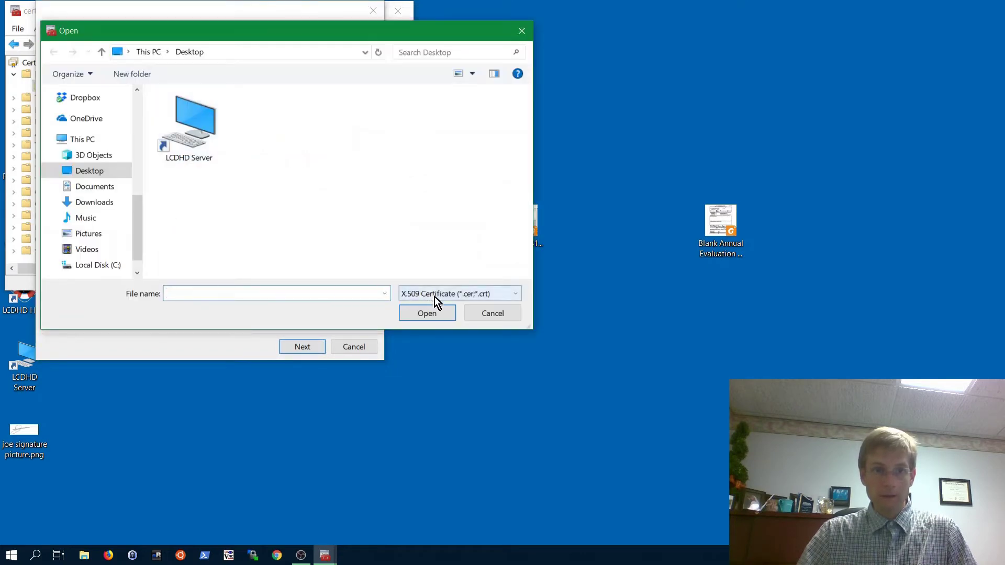
click(434, 294)
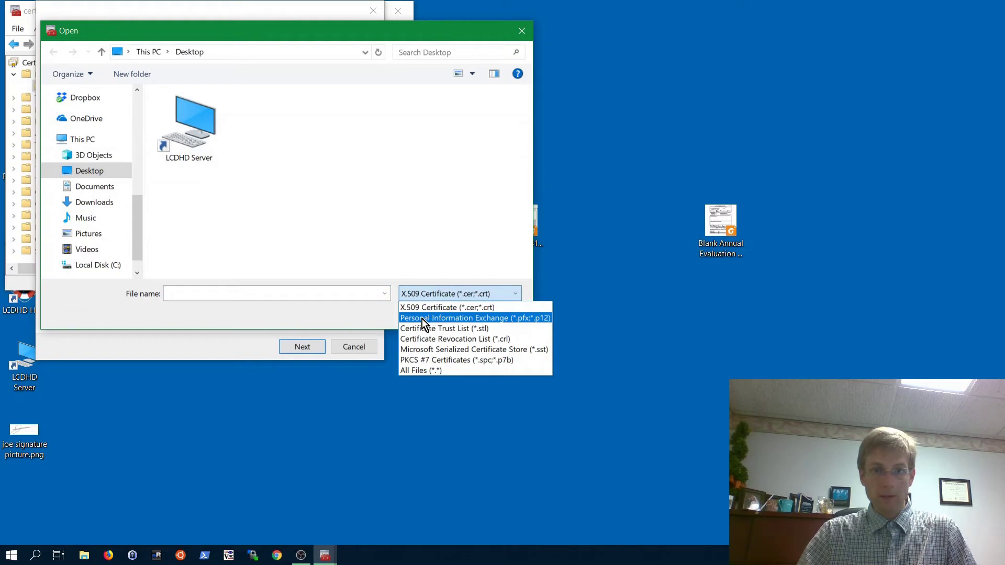
click(422, 319)
double_click(190, 131)
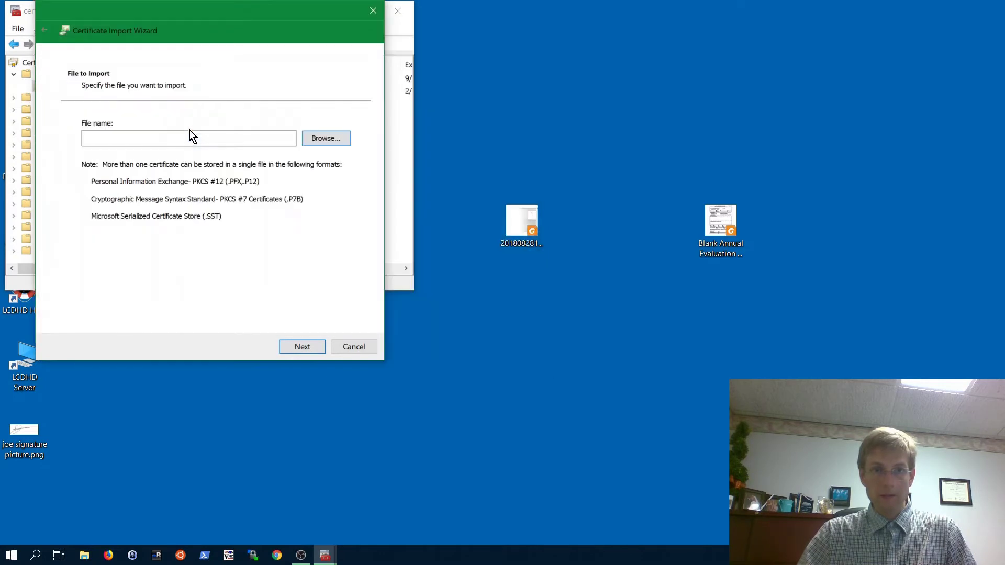
- Enter the private key password and finish importing the certificate into Personal
click(309, 351)
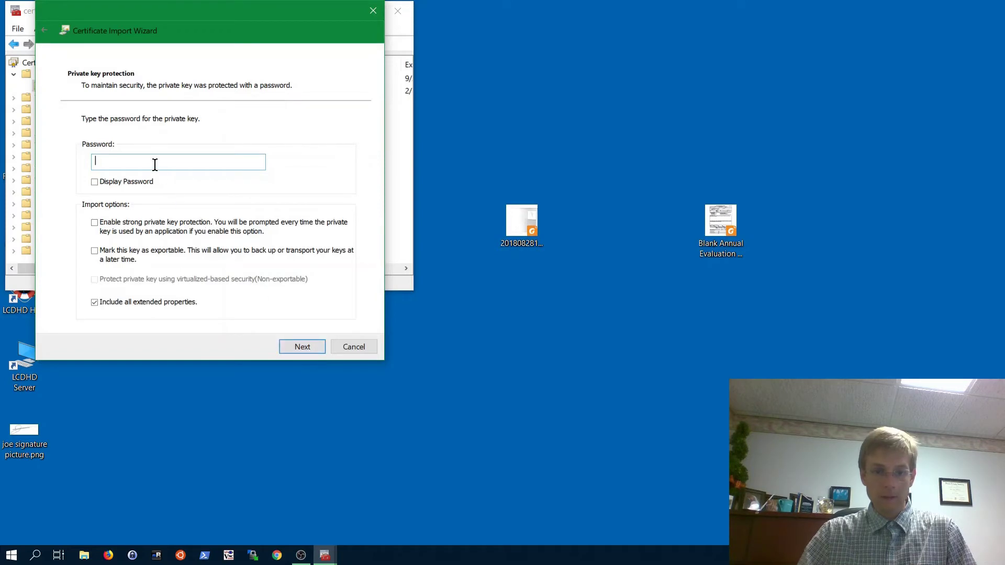
text(*******)
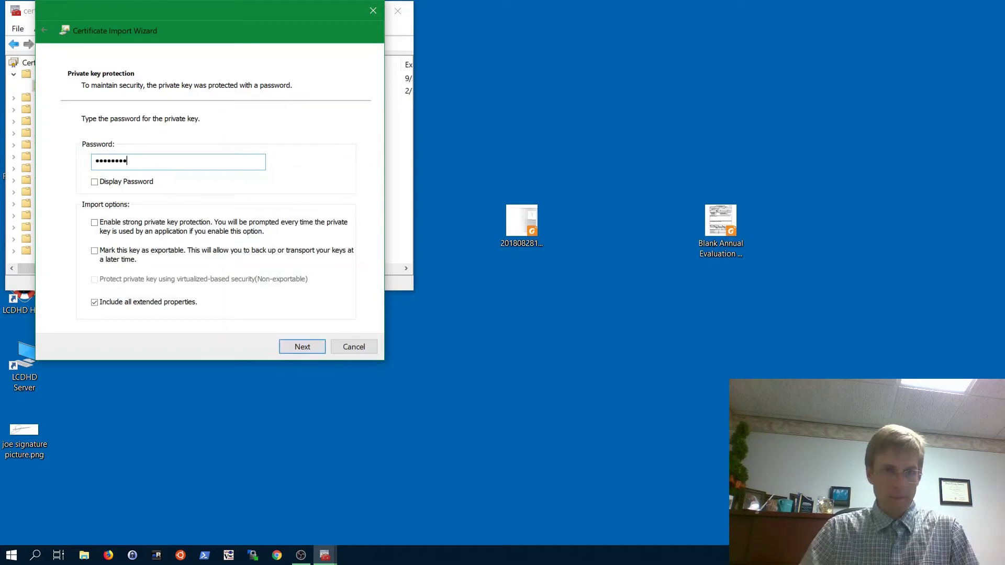
click(298, 347)
click(306, 350)
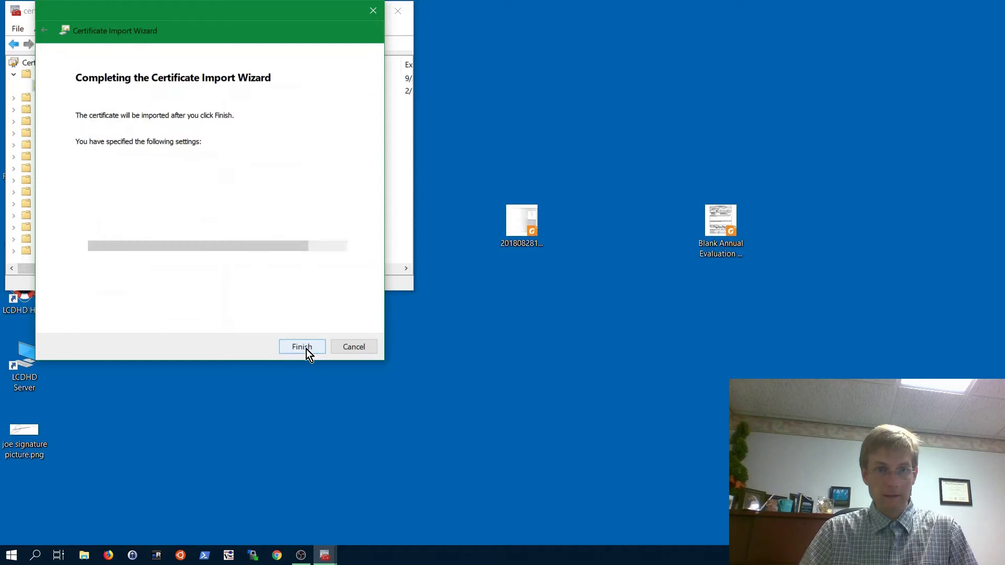
click(309, 350)
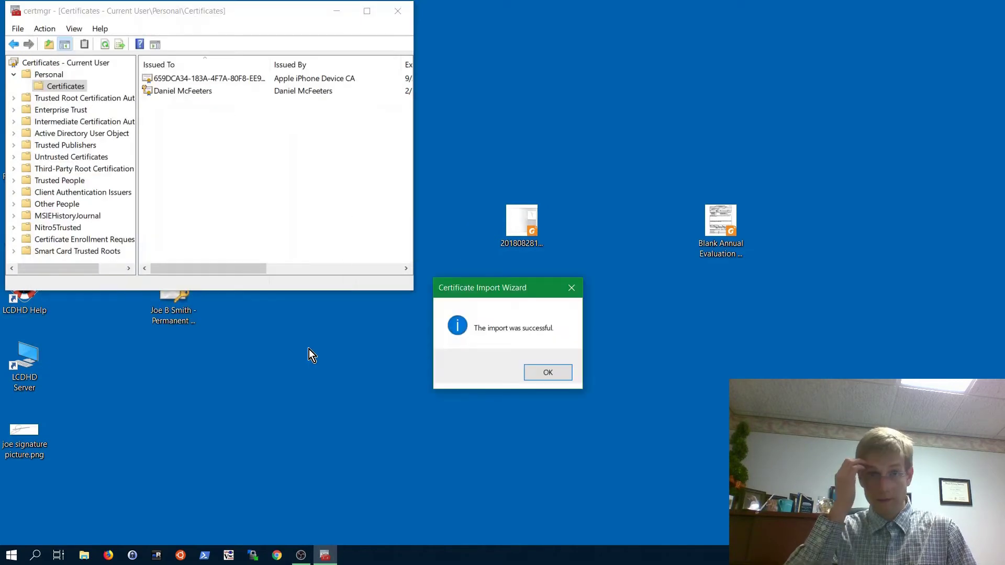
click(548, 372)
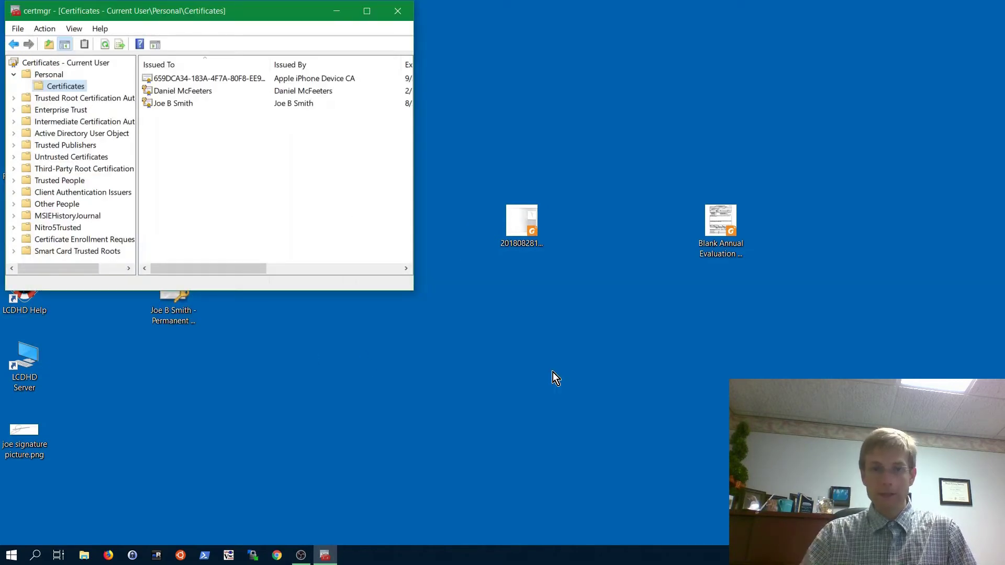
- Select the newly imported signer certificate, close certmgr, and launch Foxit Reader
click(161, 104)
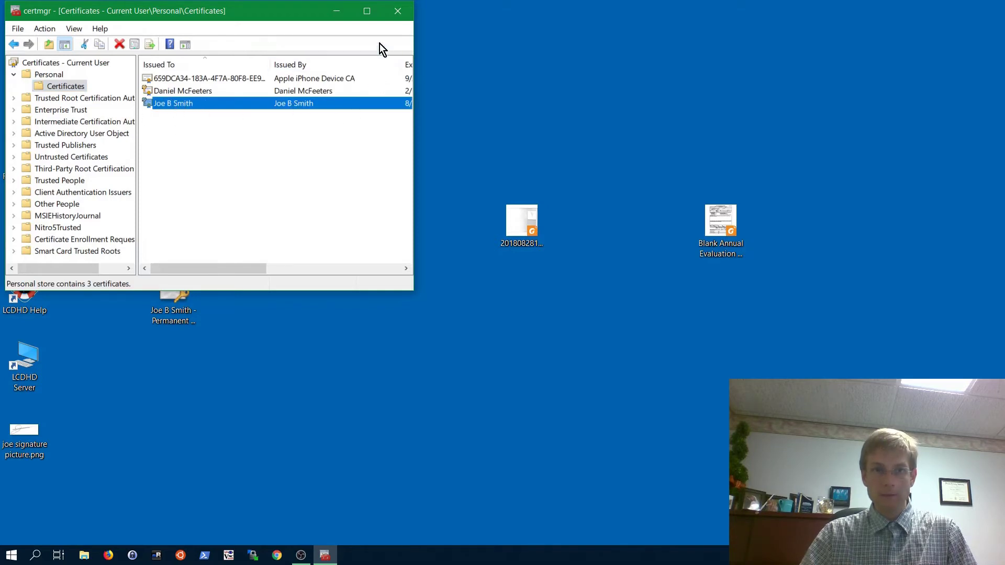
click(397, 12)
click(36, 159)
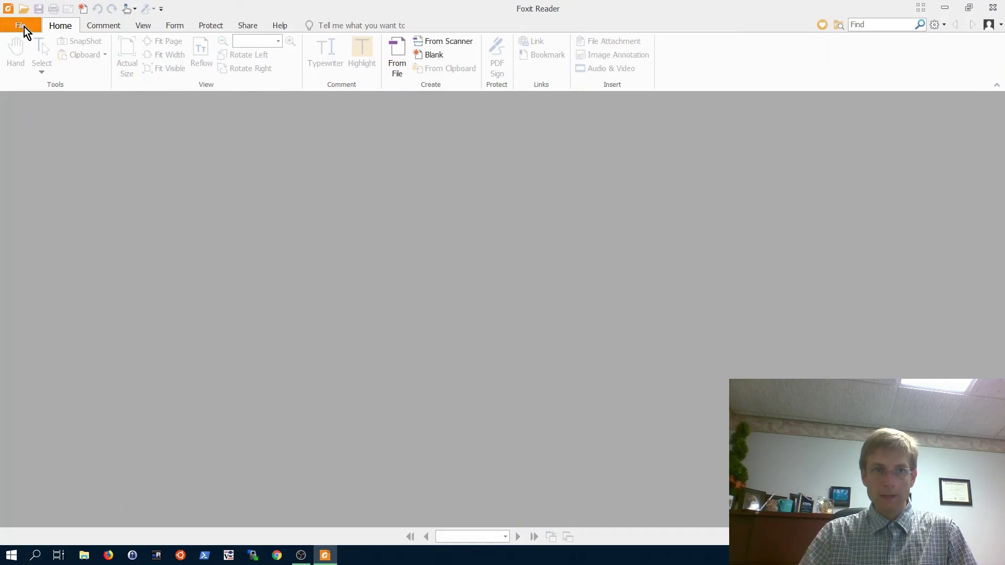
- Create a new blank PDF via File > Create > Blank
click(24, 26)
click(29, 74)
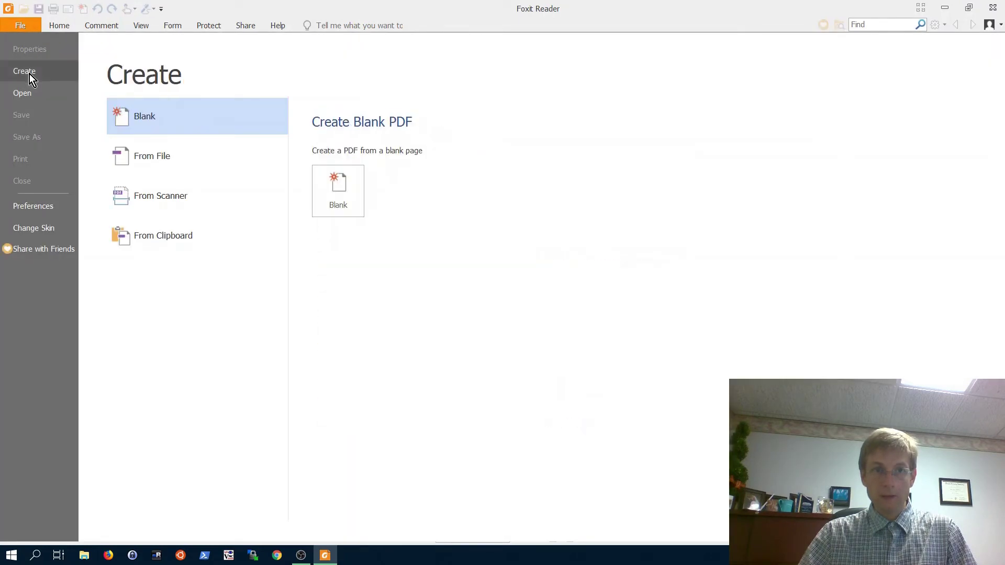
click(330, 193)
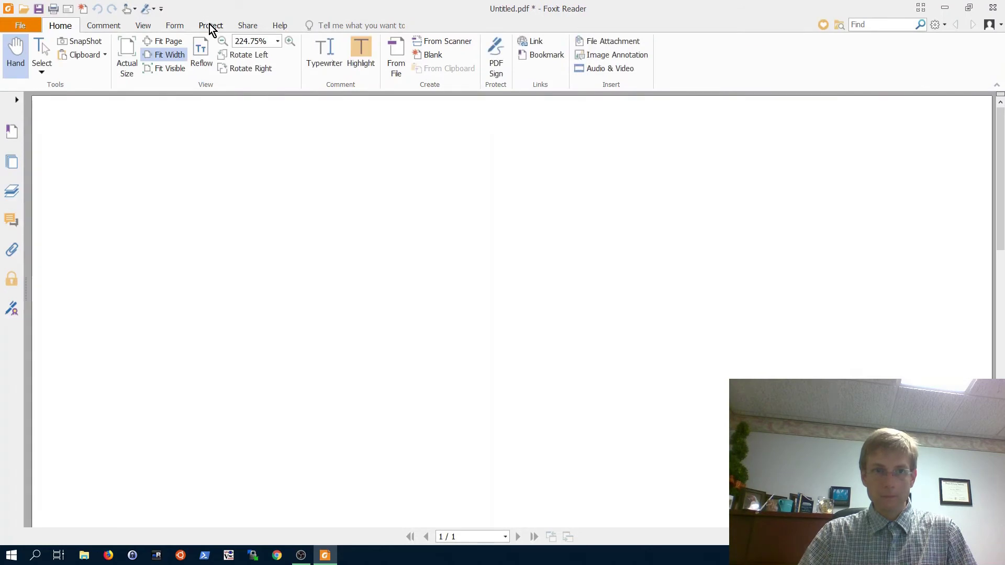
- Place a signature box across the page's upper middle and sign with the imported ID
click(209, 24)
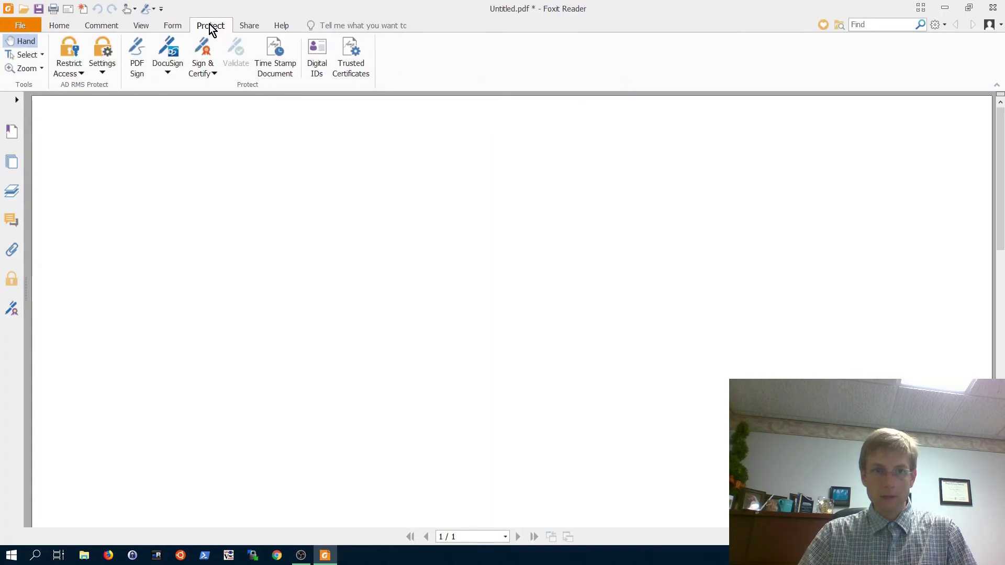
click(212, 77)
click(214, 85)
mouse_move(176, 195)
mouse_down()
mouse_move(582, 308)
mouse_move(828, 357)
mouse_up()
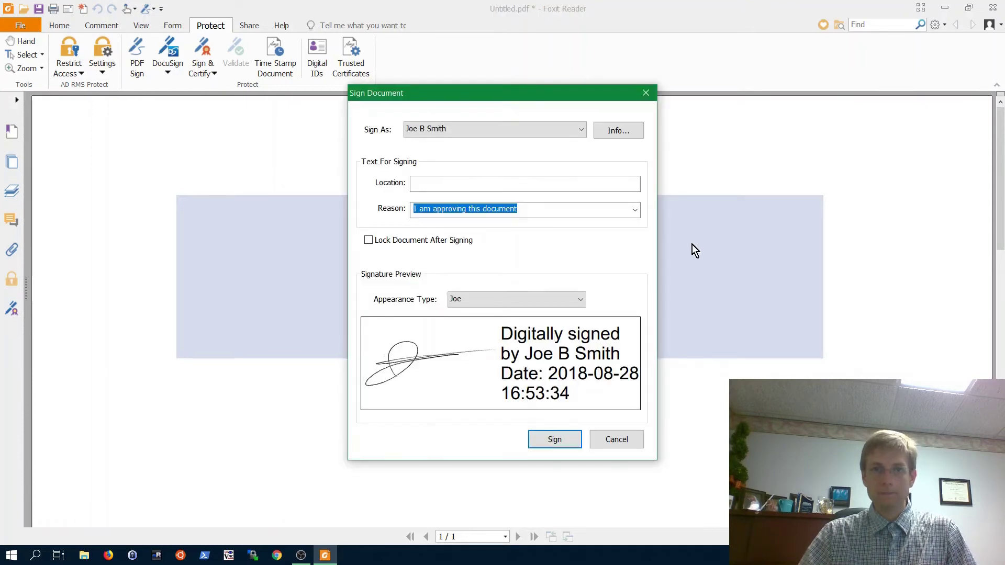
click(525, 128)
click(526, 128)
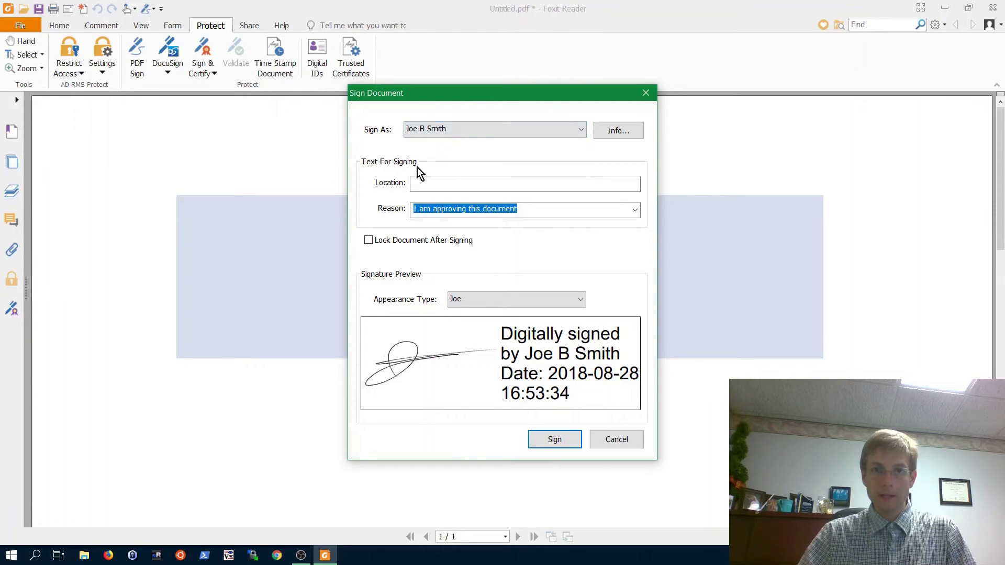
click(560, 443)
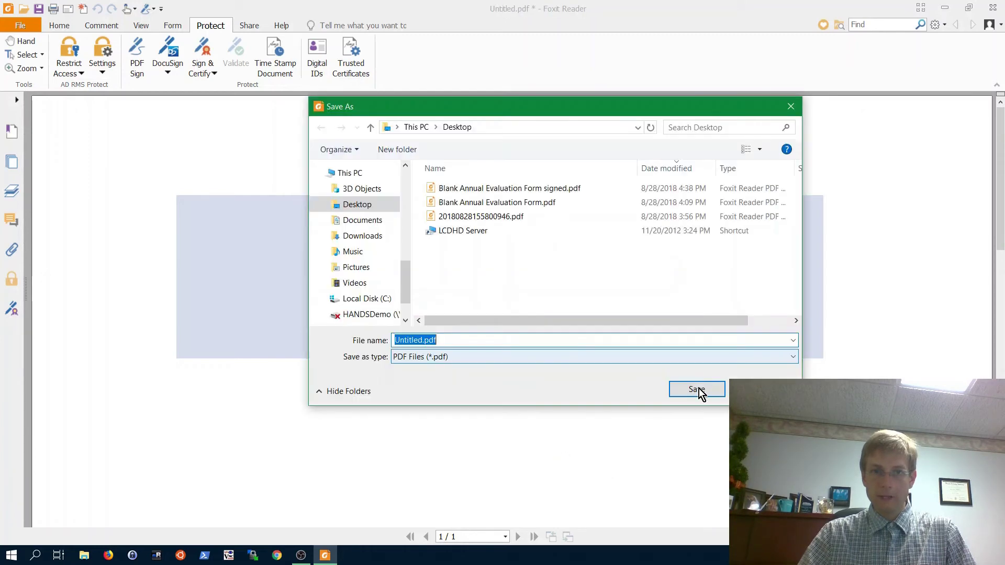
- Save the signed PDF as Untitled.pdf in the Desktop folder
click(698, 393)
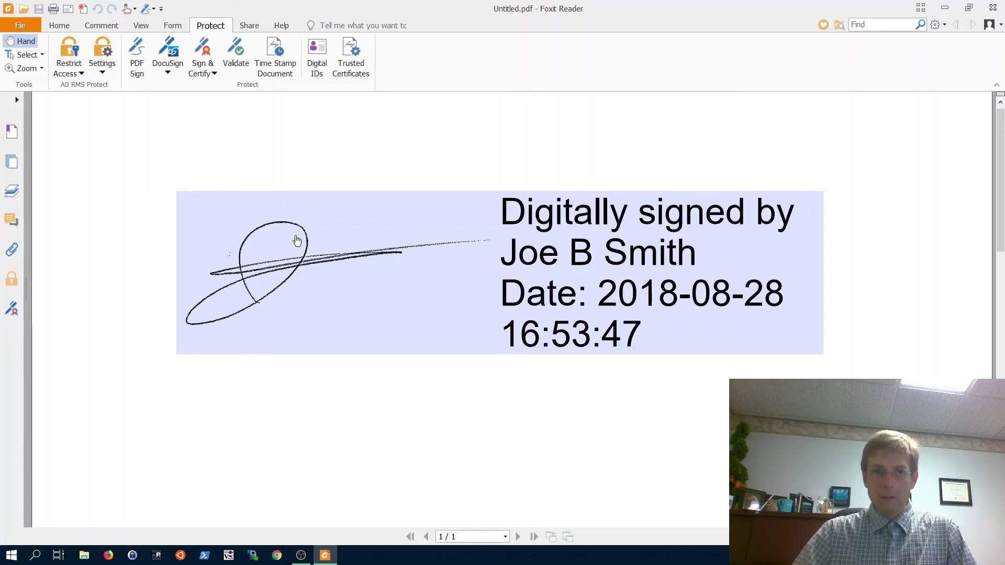
click(499, 260)
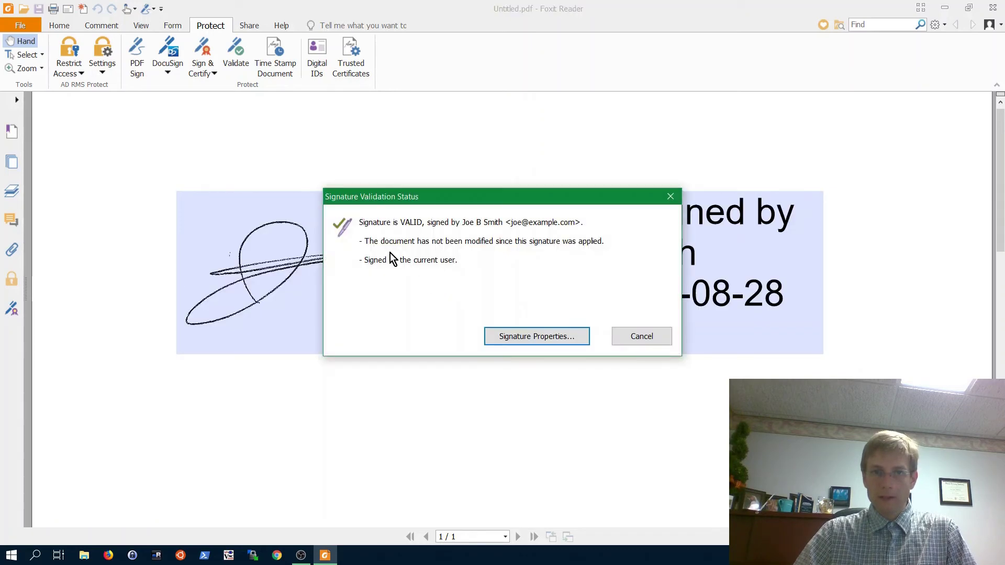
click(647, 347)
click(464, 270)
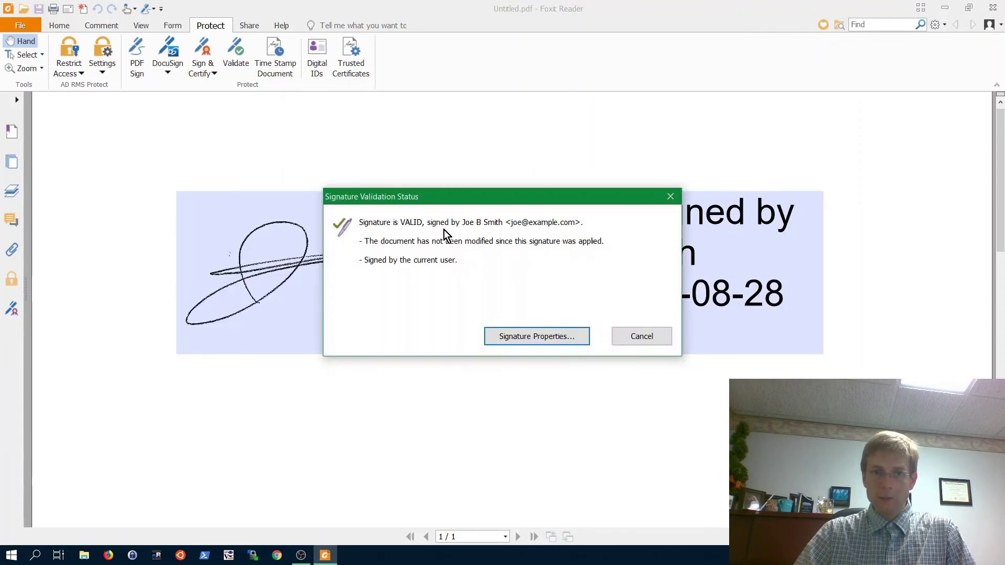
click(641, 341)
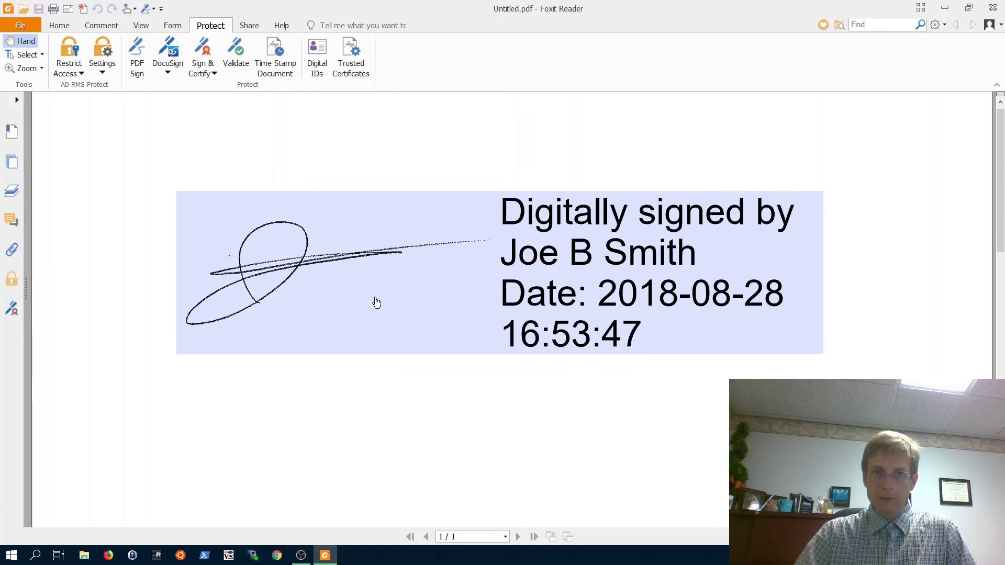
click(12, 555)
right_click(11, 555)
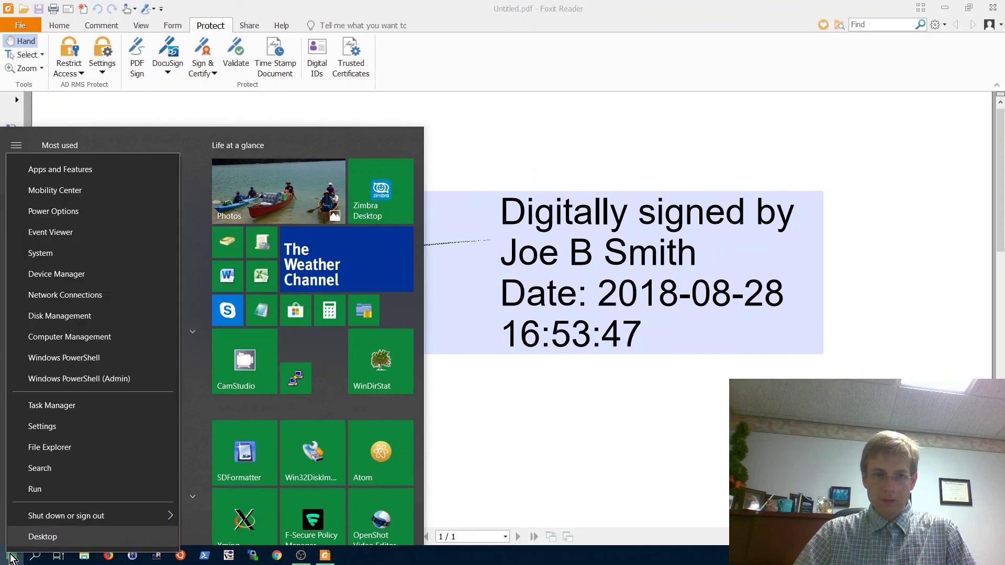
click(36, 489)
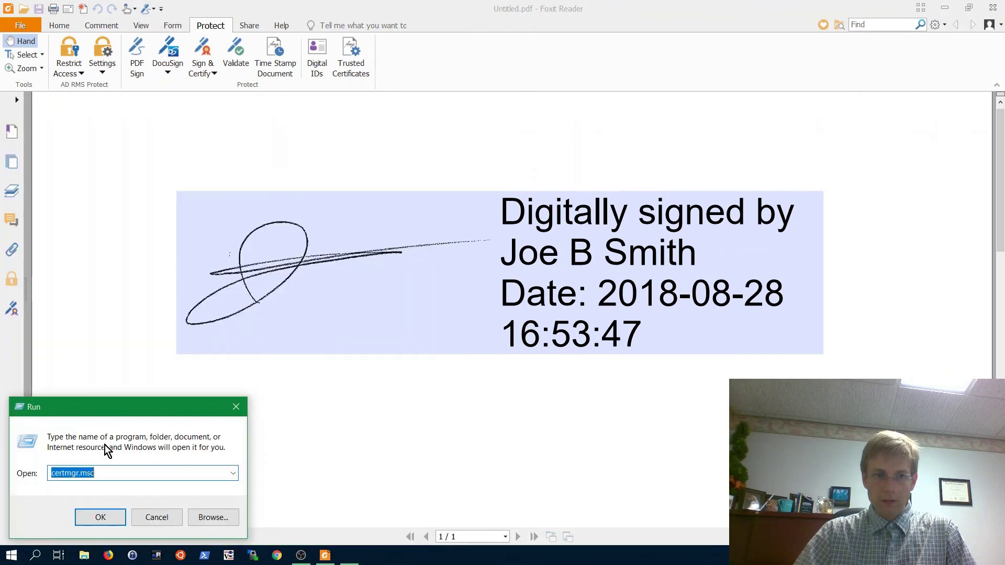
click(100, 516)
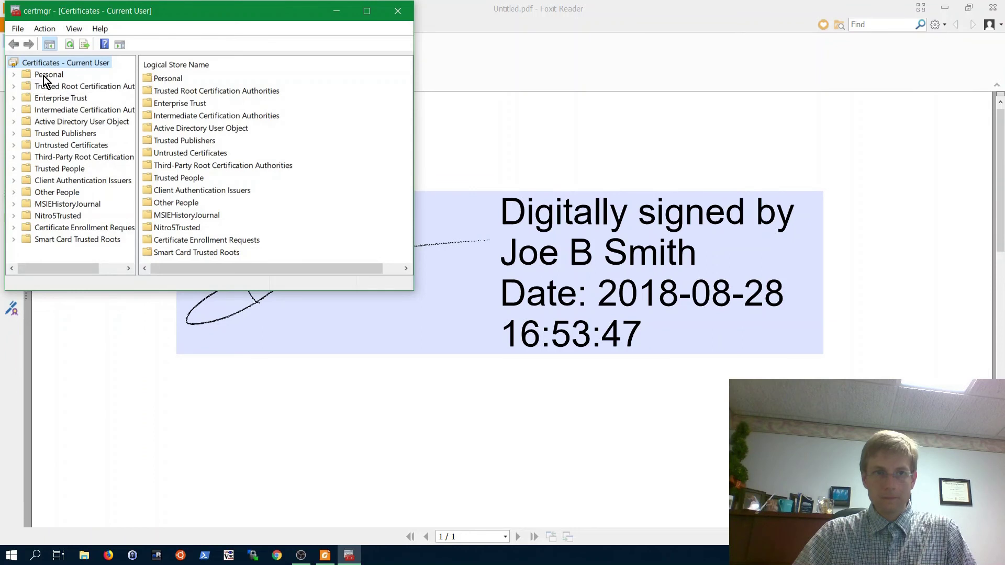
click(14, 75)
click(51, 85)
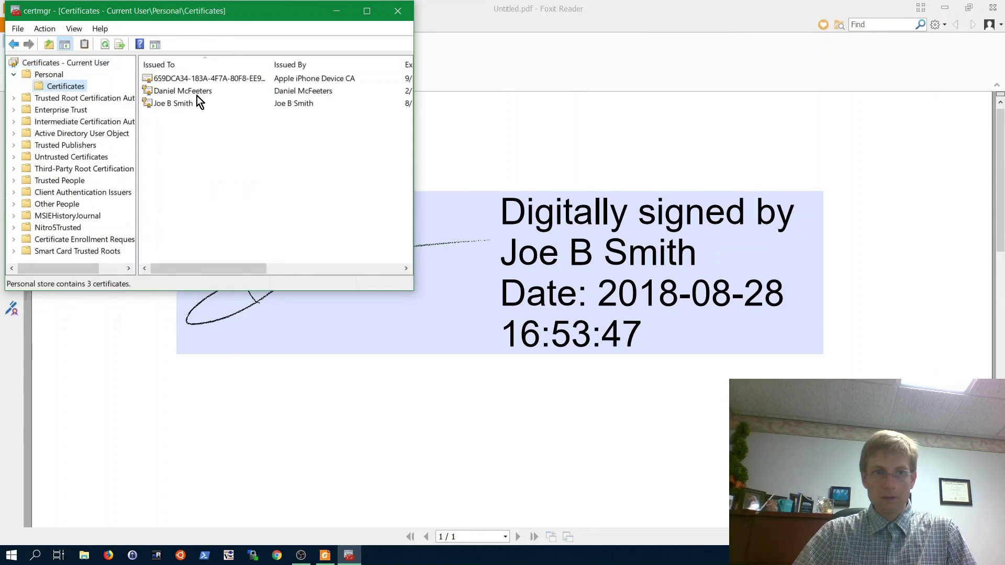
right_click(167, 105)
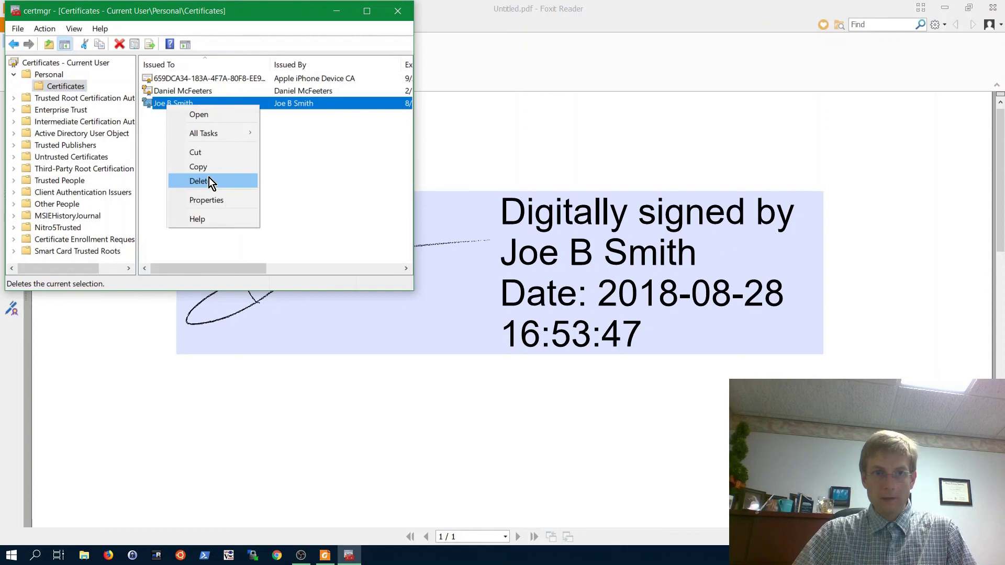
click(313, 160)
click(313, 160)
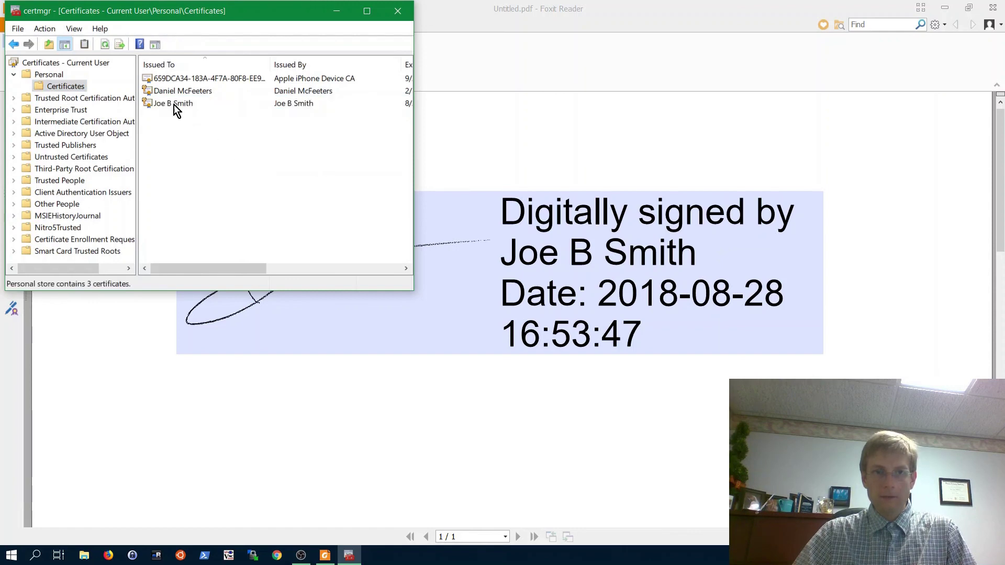
click(398, 13)
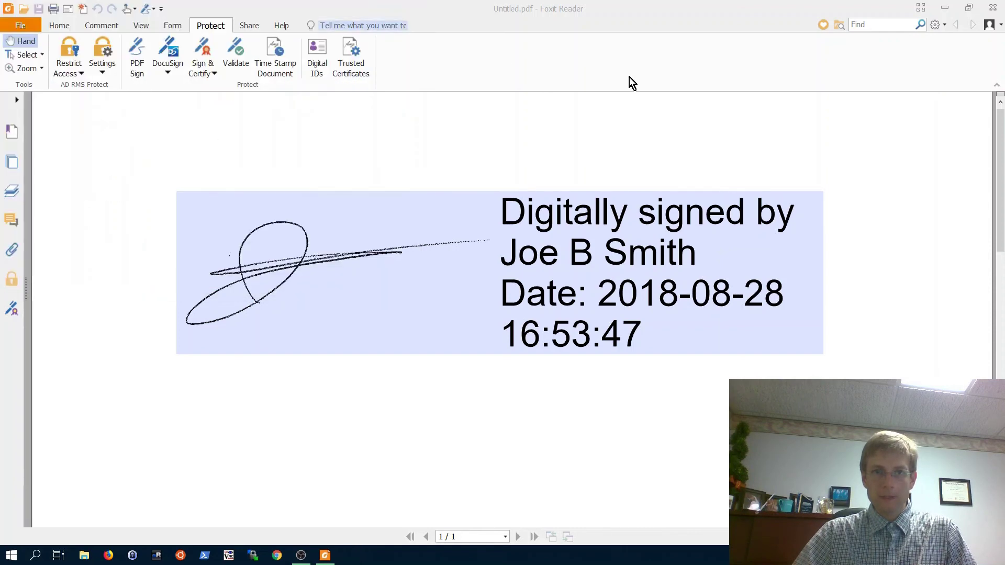